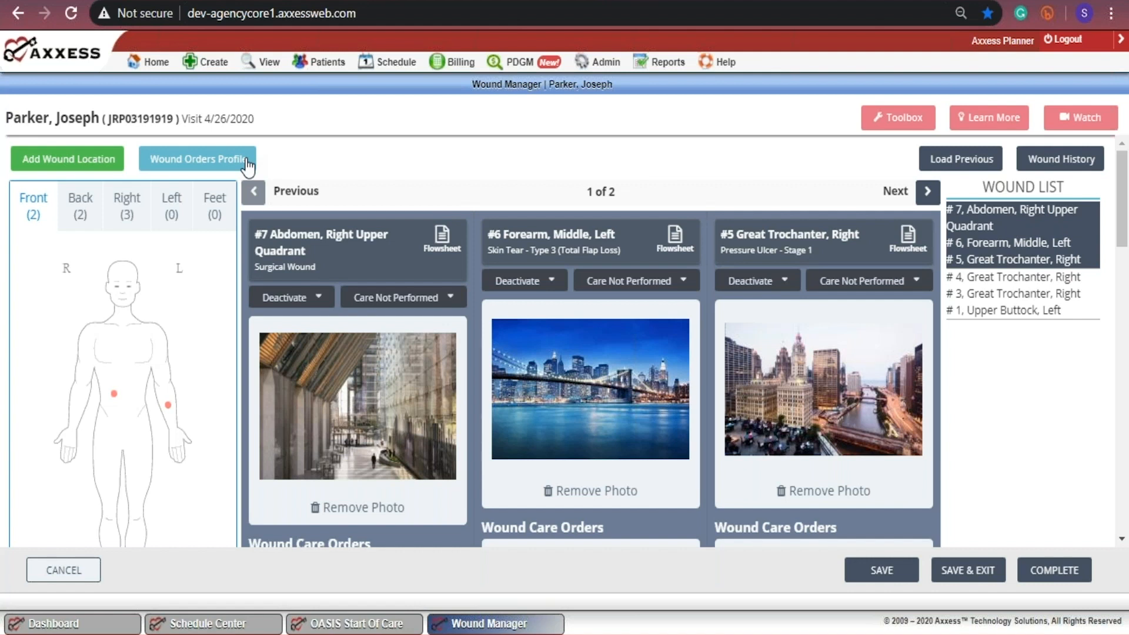
Step: Add a new wound location at Thigh, Distal, Left from the left-side view of the body diagram
{"action": "left_click", "coordinate": [101, 164]}
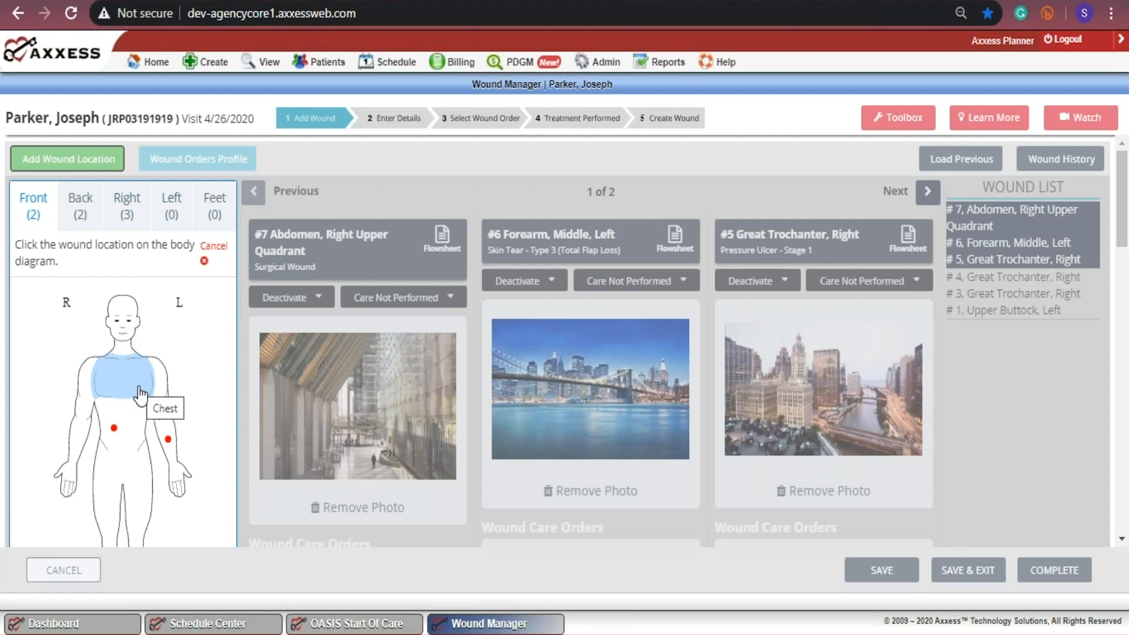
{"action": "left_click", "coordinate": [77, 218]}
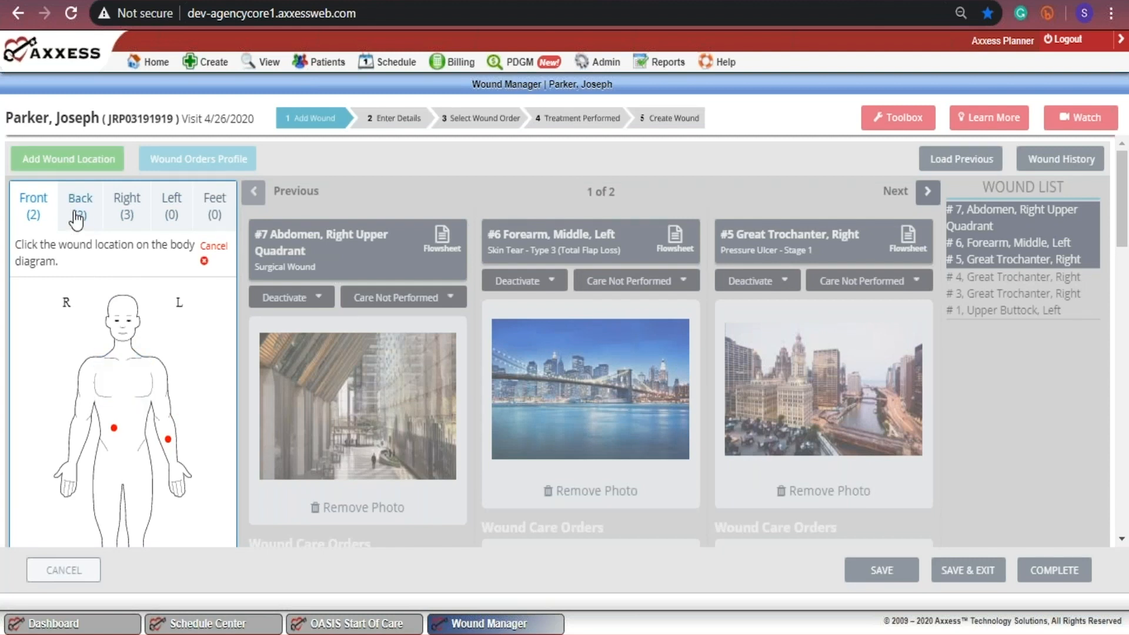
{"action": "left_click", "coordinate": [123, 217]}
{"action": "left_click", "coordinate": [171, 215]}
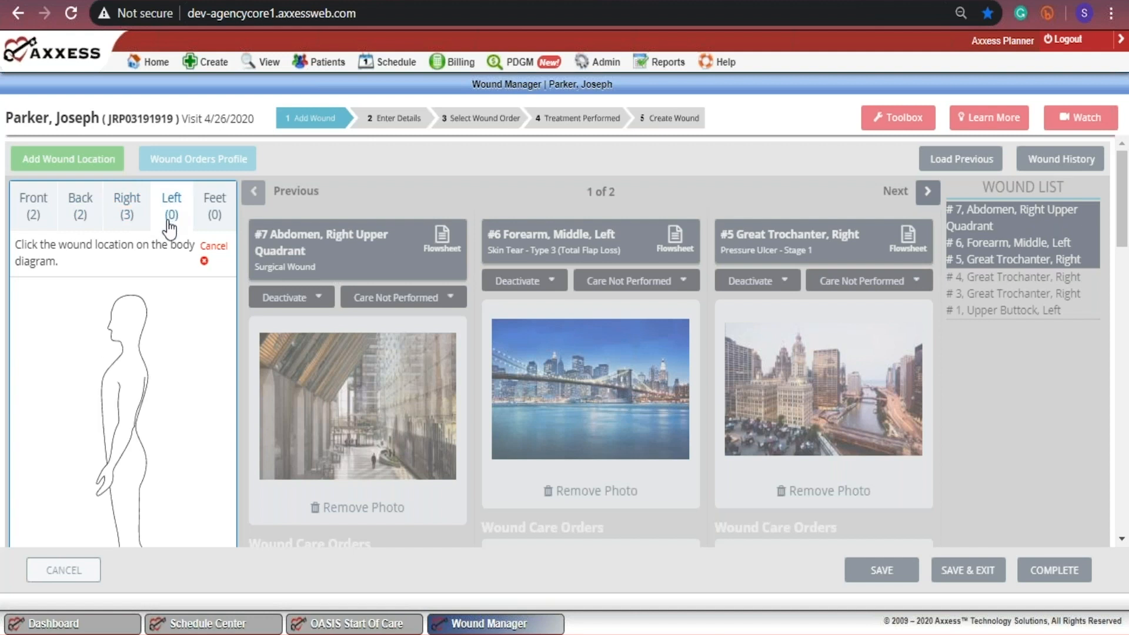
{"action": "left_click", "coordinate": [120, 218]}
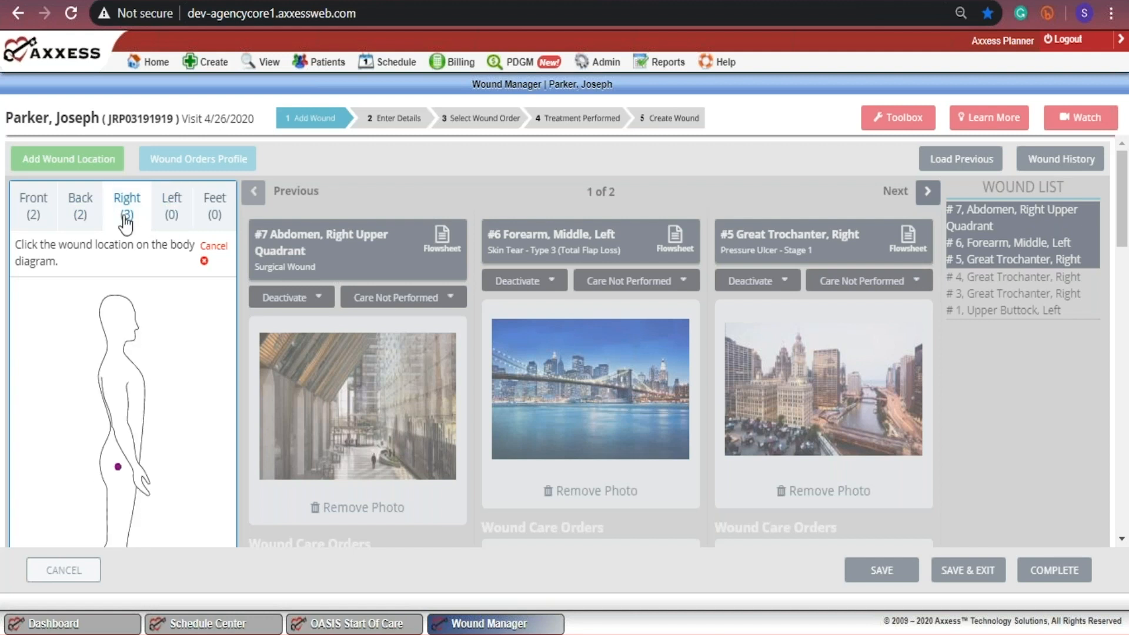
{"action": "left_click", "coordinate": [170, 219]}
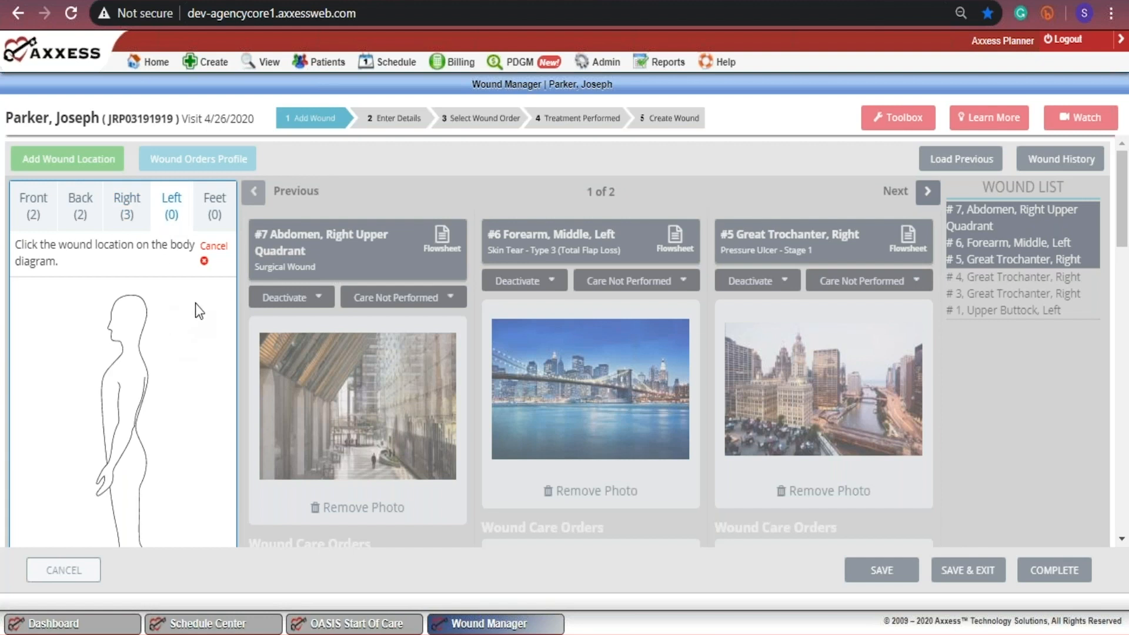
{"action": "left_click", "coordinate": [131, 533]}
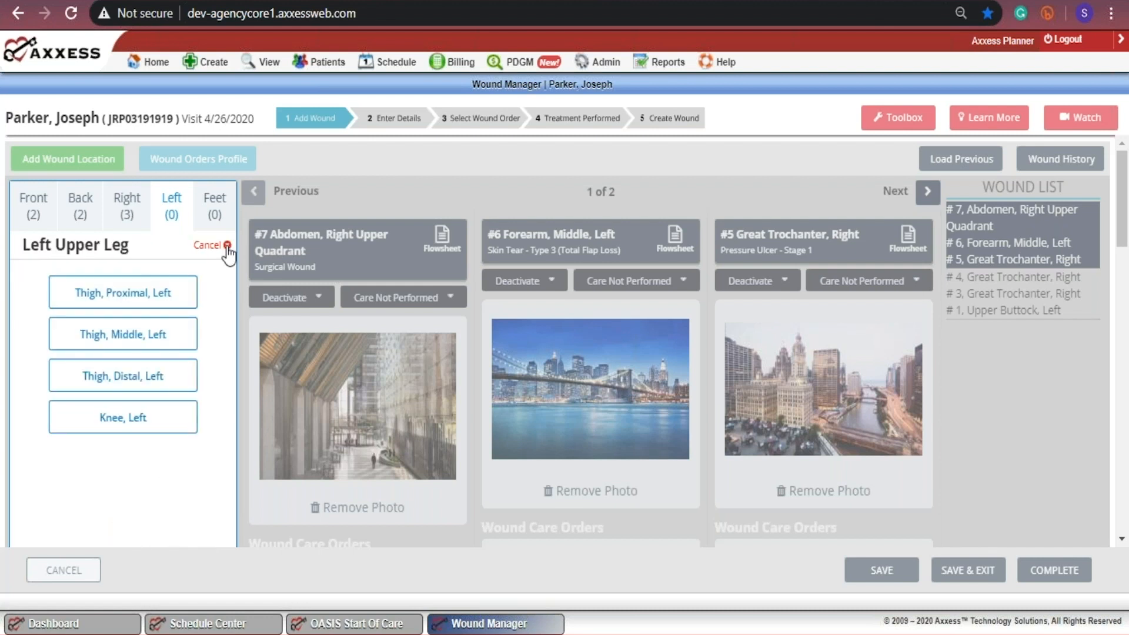
{"action": "left_click", "coordinate": [146, 388]}
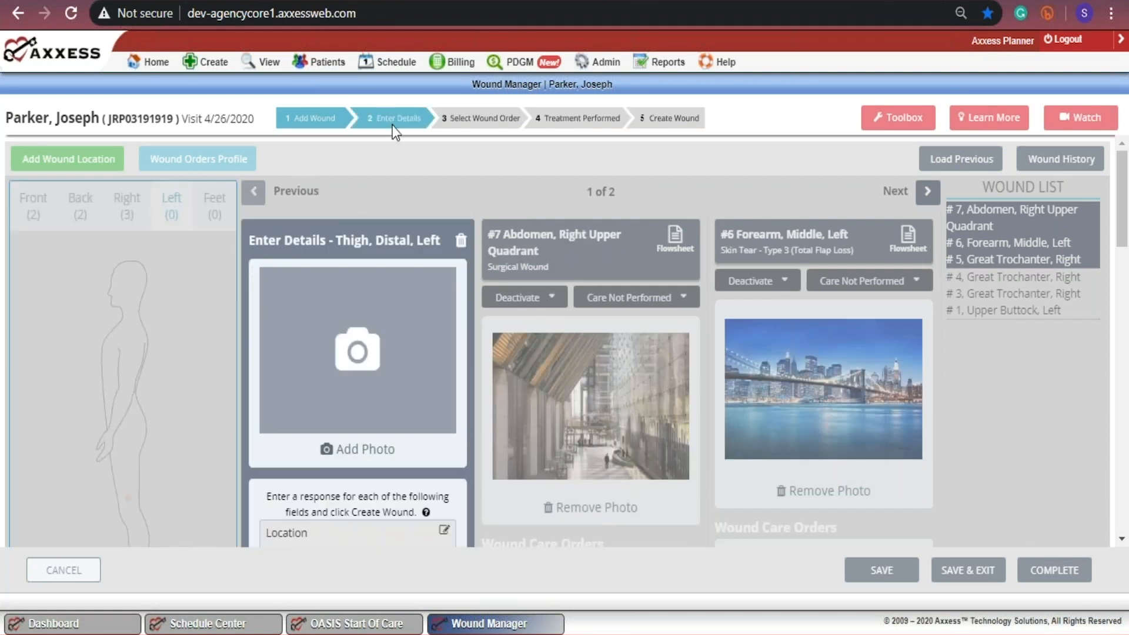
Step: Attach the picture "chicago arch 4" as the new wound's photo
{"action": "left_click", "coordinate": [333, 455]}
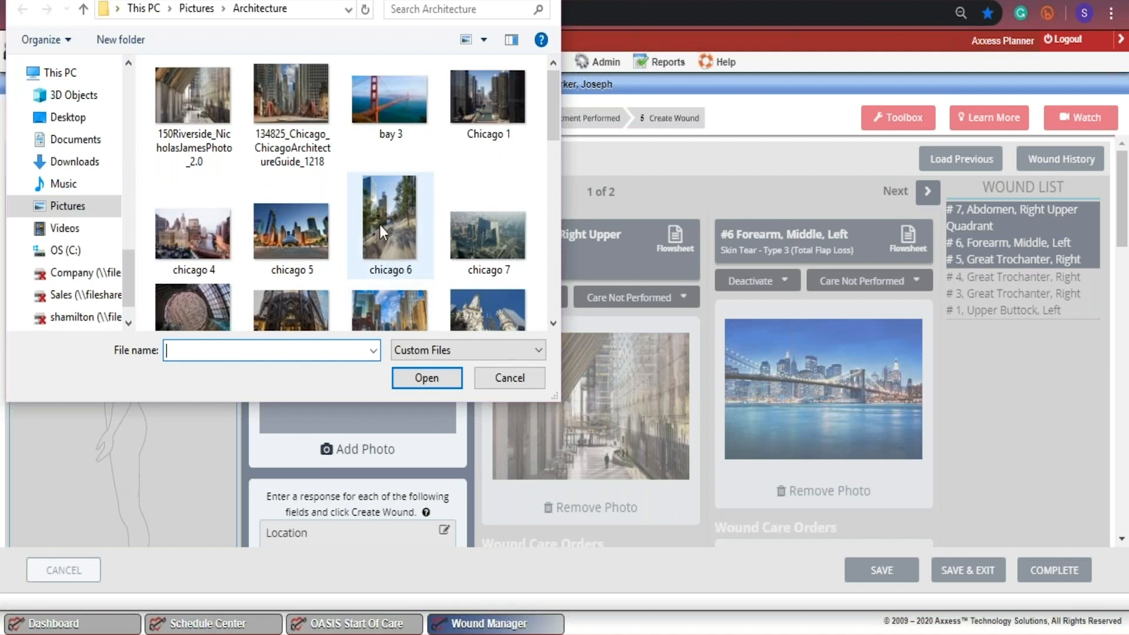
{"action": "left_click", "coordinate": [474, 312]}
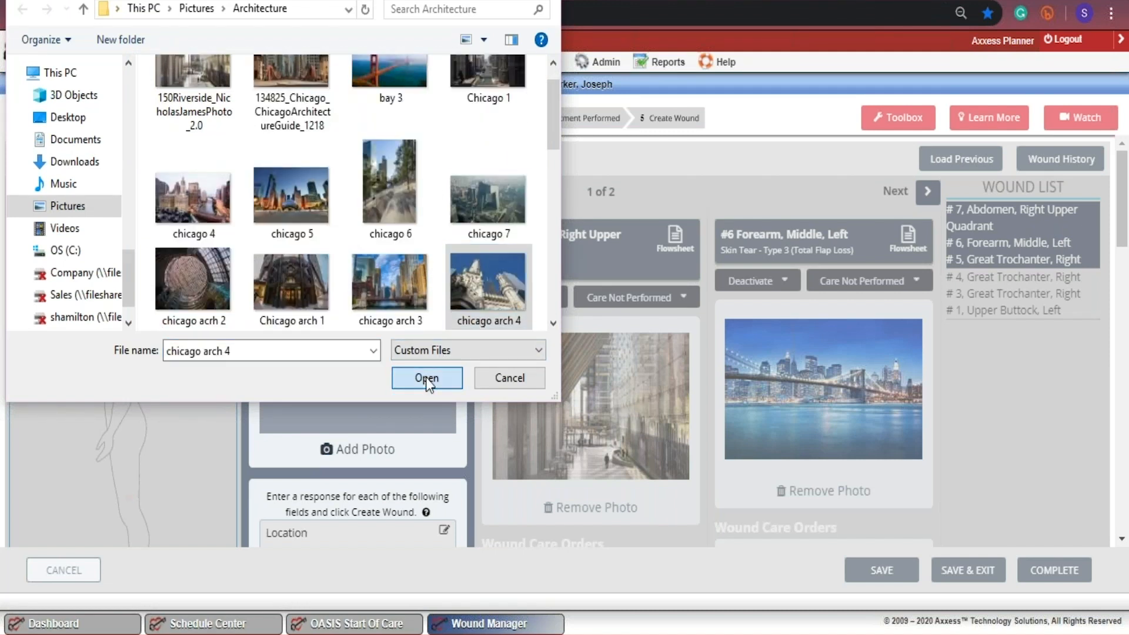
{"action": "left_click", "coordinate": [426, 377]}
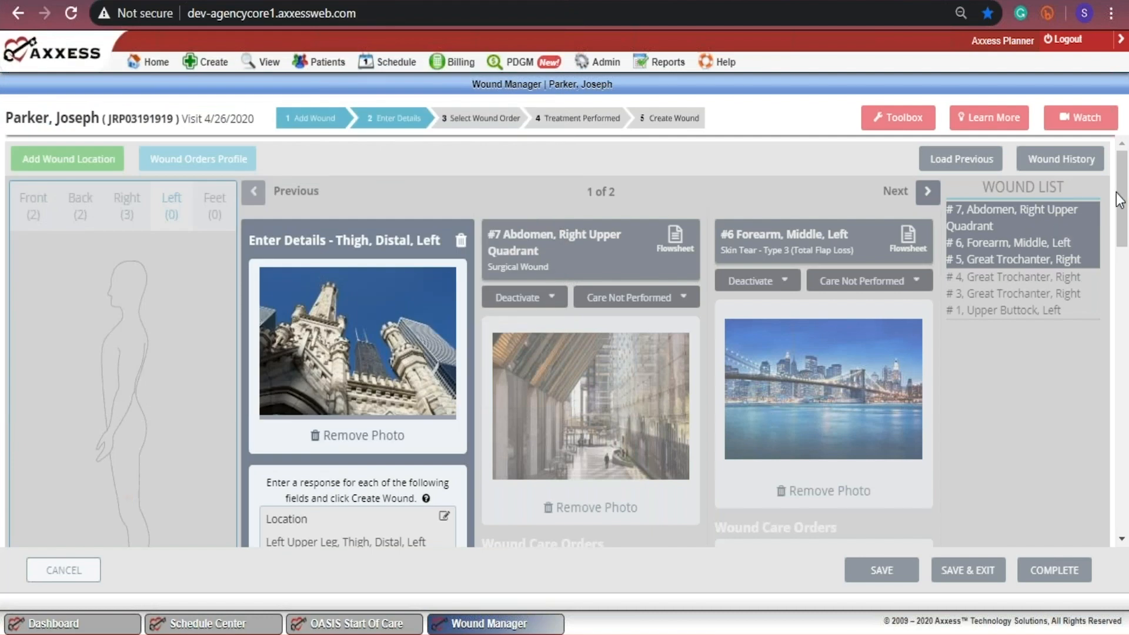
Step: Reopen the new wound's location for editing and select Thigh, Distal, Left again
{"action": "left_click_drag", "start_coordinate": [1124, 187], "coordinate": [1124, 240]}
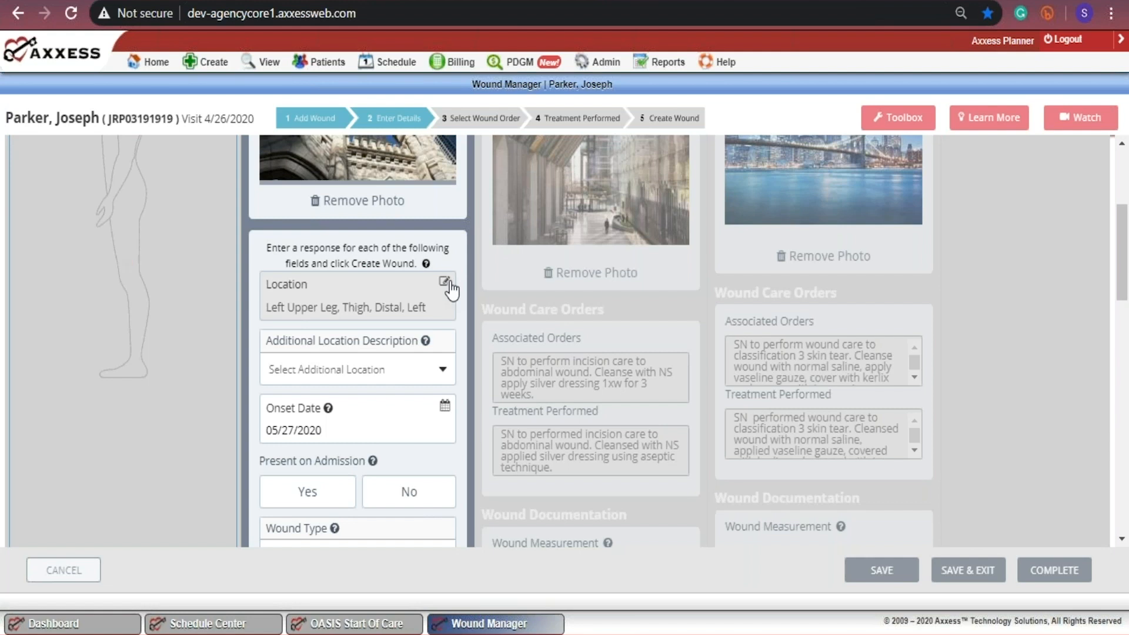
{"action": "left_click", "coordinate": [449, 284]}
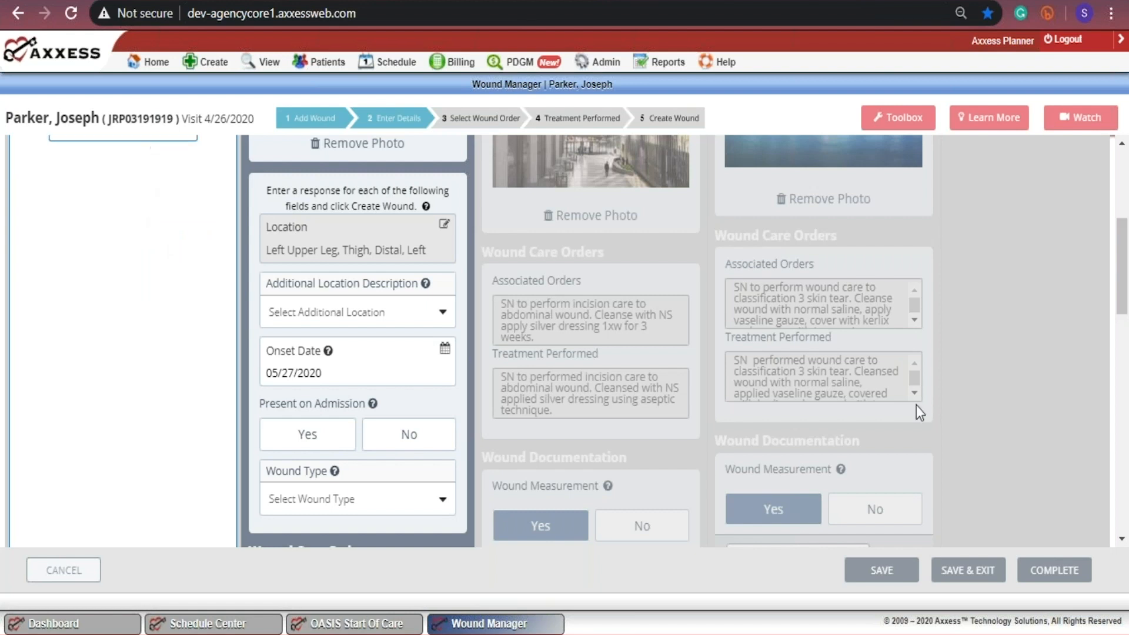
{"action": "left_click_drag", "start_coordinate": [1125, 280], "coordinate": [1117, 224]}
{"action": "left_click", "coordinate": [154, 321]}
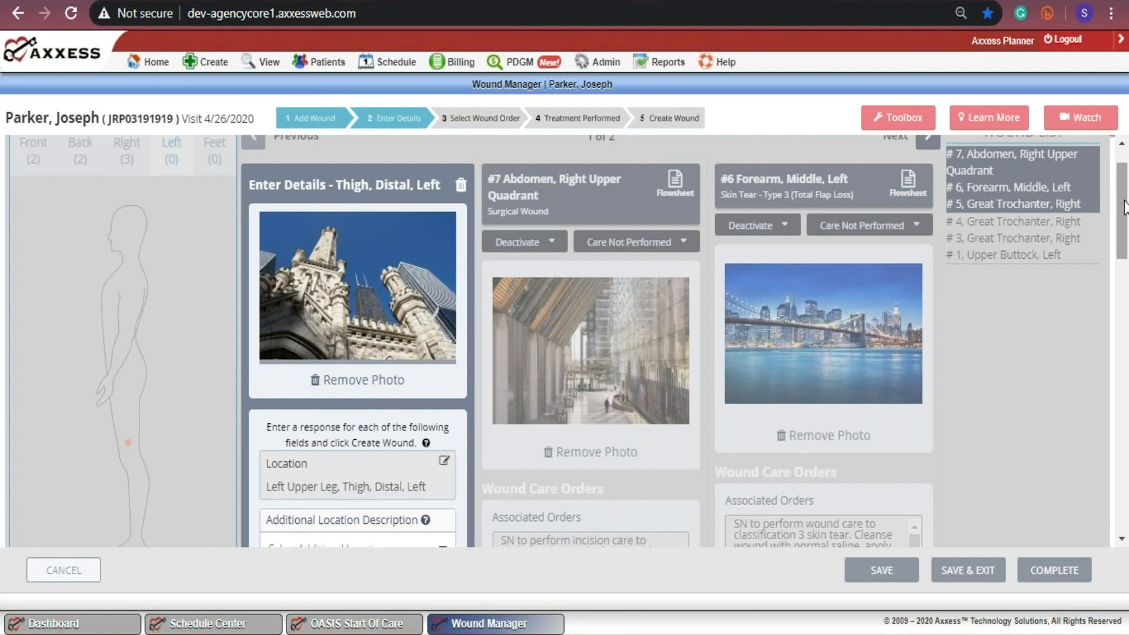
Step: Set the new wound's Additional Location Description to Not Applicable
{"action": "scroll", "coordinate": [1108, 186], "scroll_direction": "down", "scroll_amount": 5}
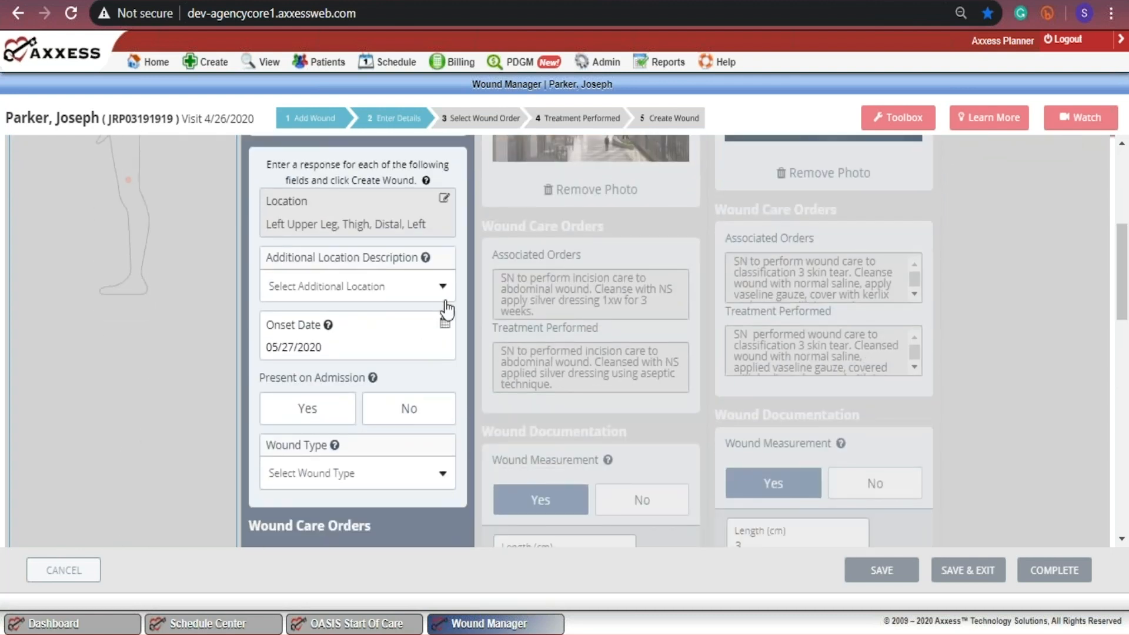
{"action": "left_click", "coordinate": [445, 294]}
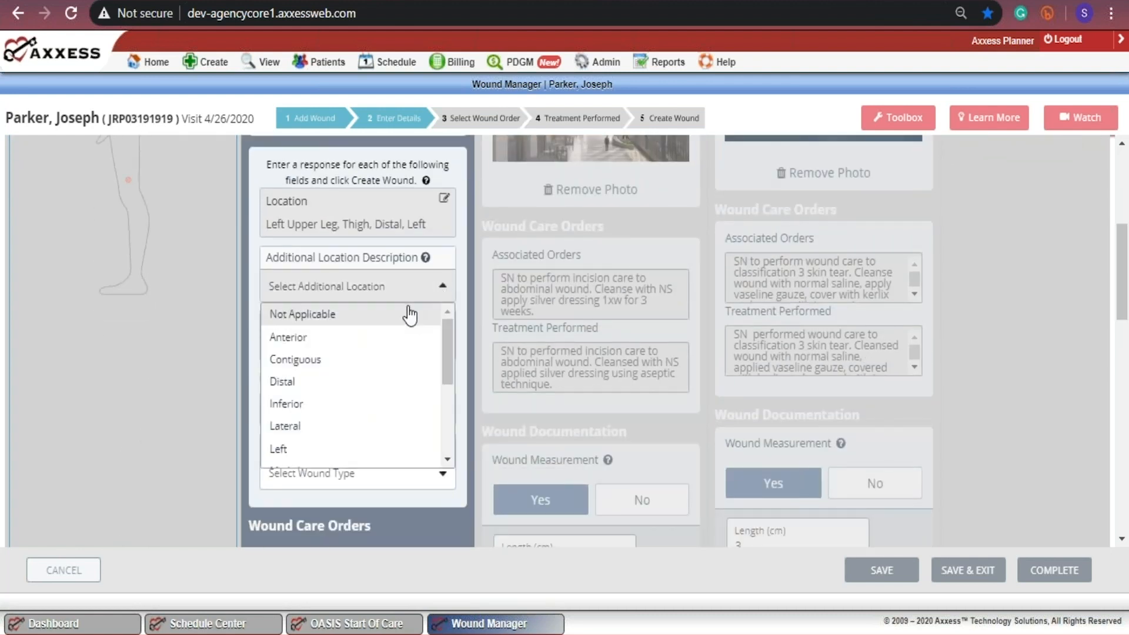
{"action": "left_click_drag", "start_coordinate": [448, 347], "coordinate": [471, 324]}
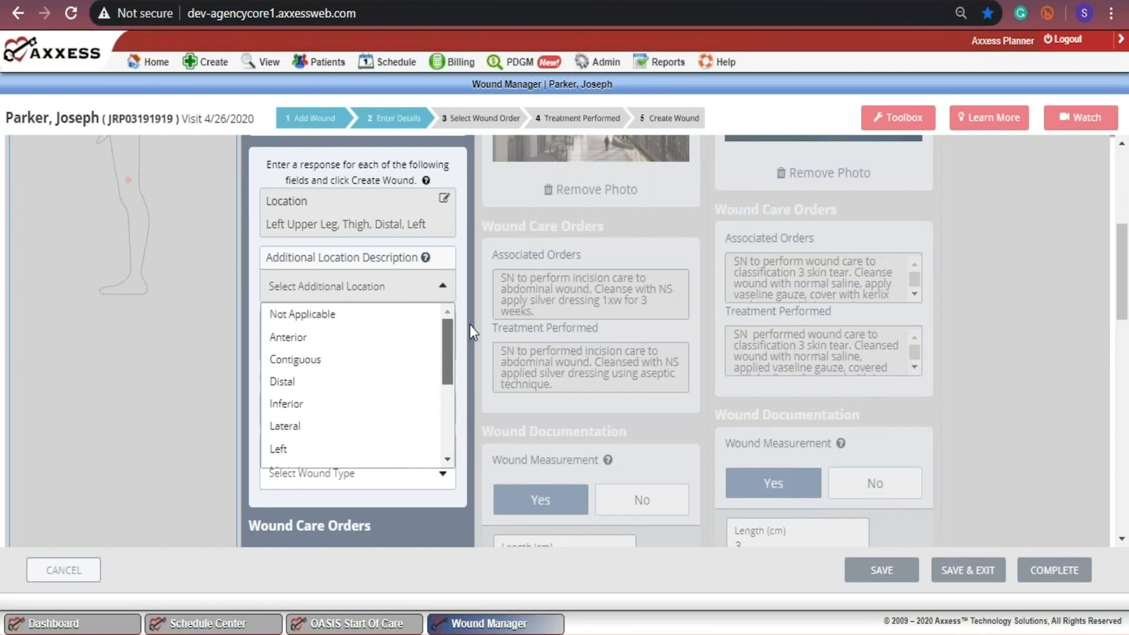
{"action": "left_click", "coordinate": [329, 321]}
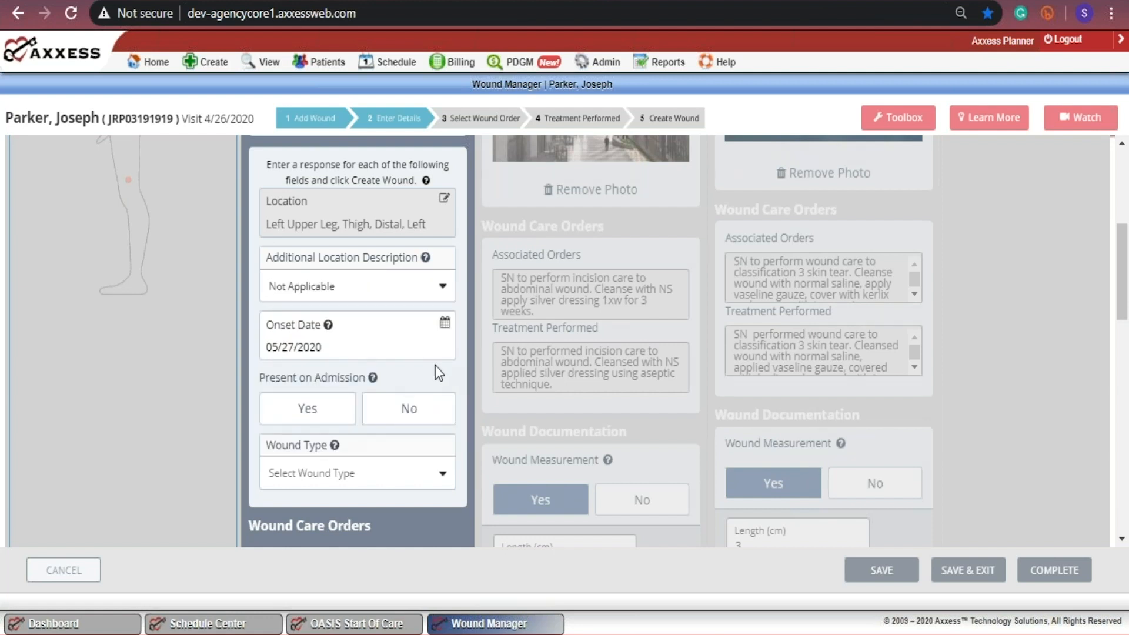
Step: Check the help for Onset Date and mark the wound as present on admission
{"action": "left_click", "coordinate": [328, 325]}
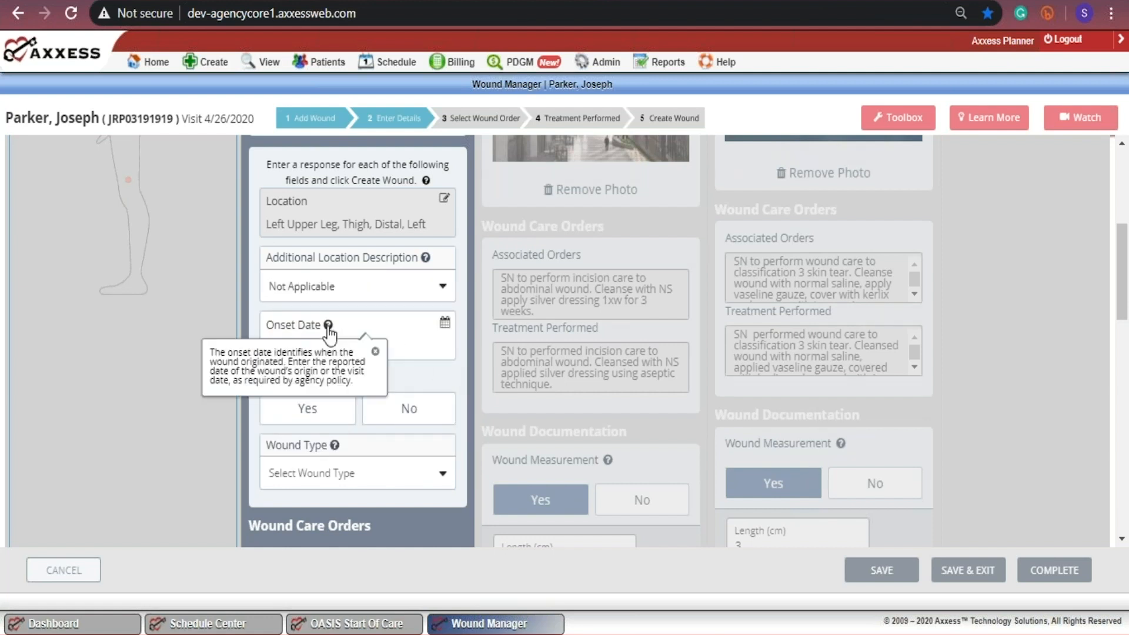
{"action": "left_click", "coordinate": [376, 353]}
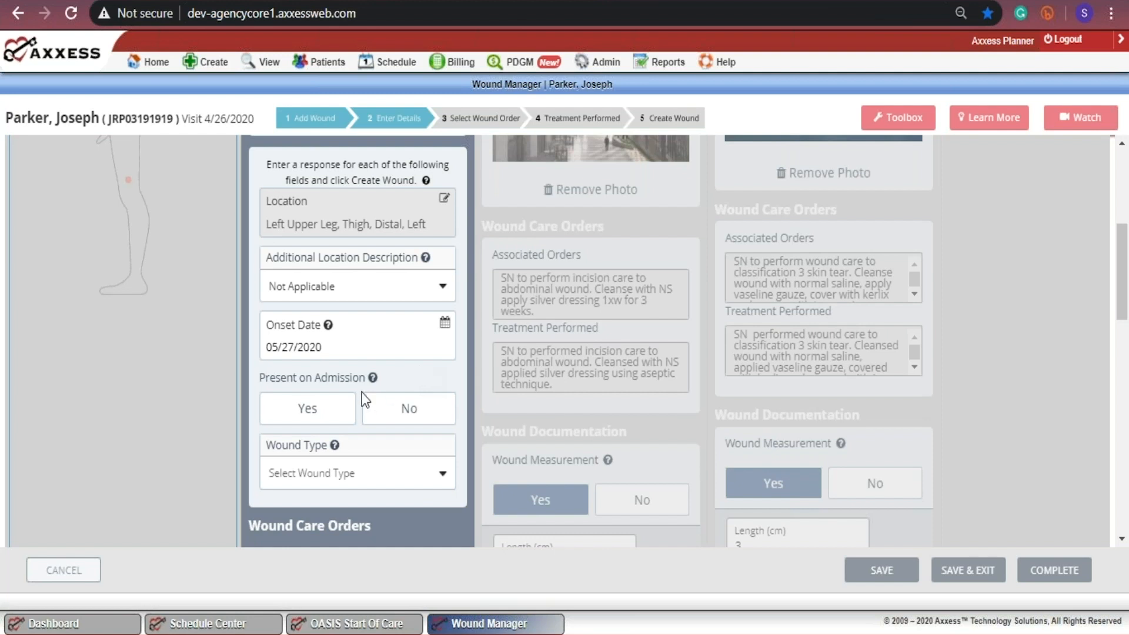
{"action": "left_click", "coordinate": [309, 409]}
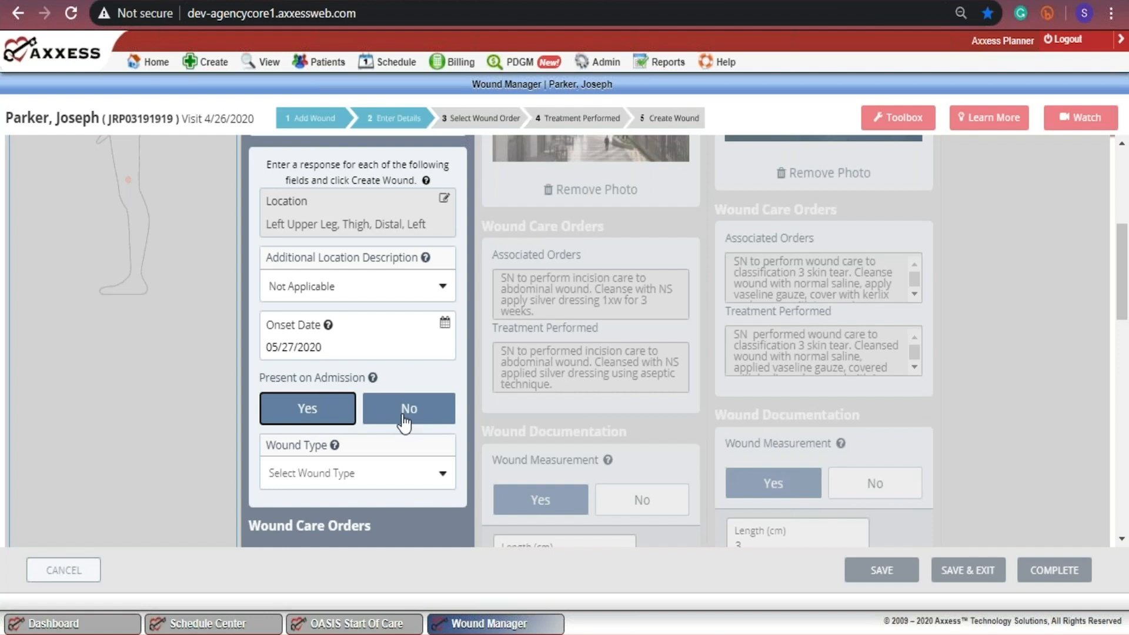
Step: Set the wound type to Venous Stasis Ulcer and the tissue injury level to Necrosis of Bone (MRI)
{"action": "left_click", "coordinate": [442, 486]}
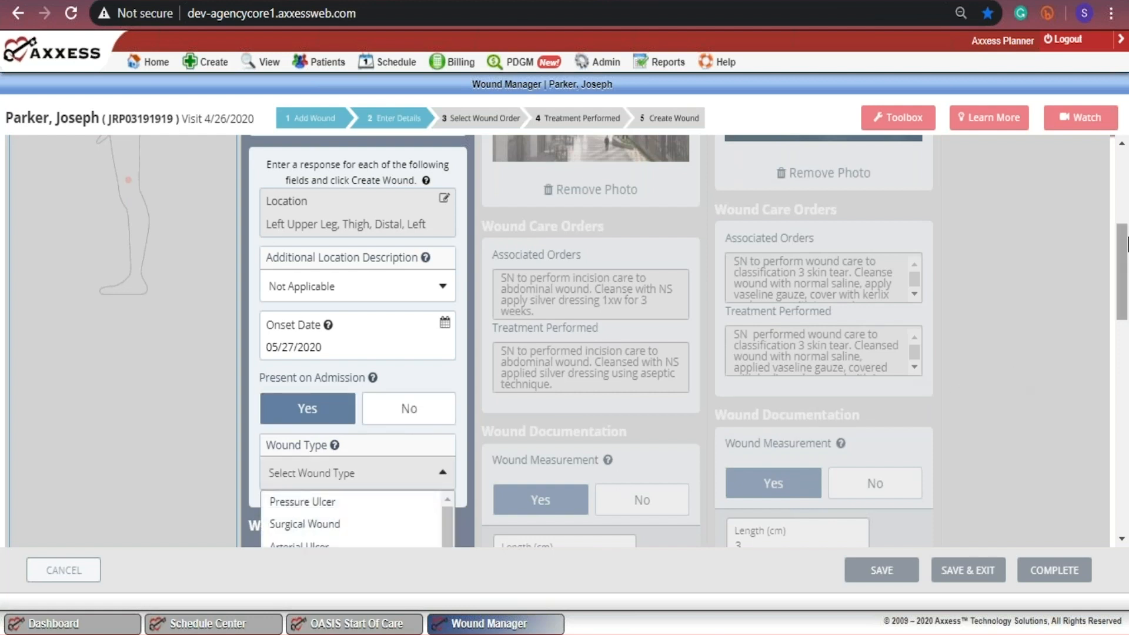
{"action": "scroll", "coordinate": [1126, 262], "scroll_direction": "down", "scroll_amount": 4}
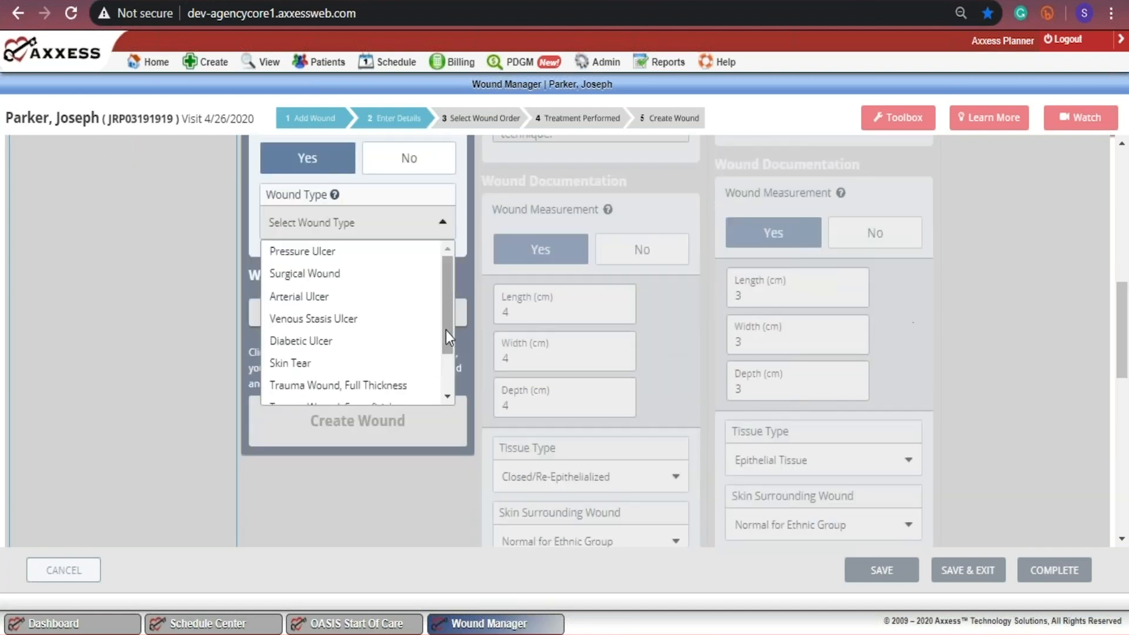
{"action": "scroll", "coordinate": [447, 325], "scroll_direction": "down", "scroll_amount": 1}
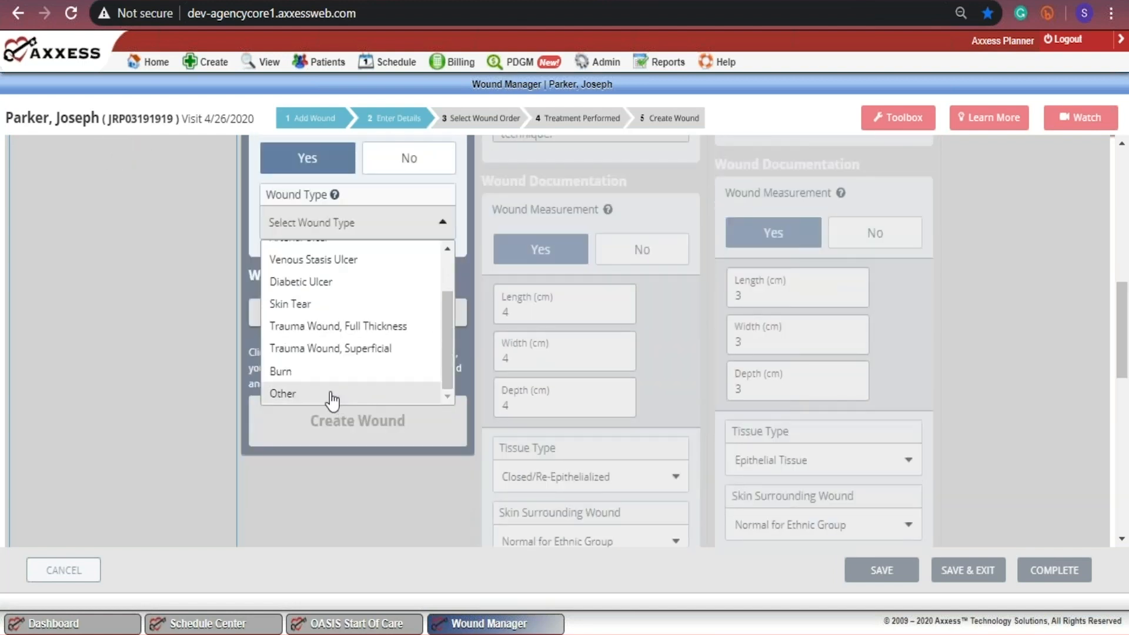
{"action": "left_click", "coordinate": [333, 394]}
{"action": "left_click", "coordinate": [336, 232]}
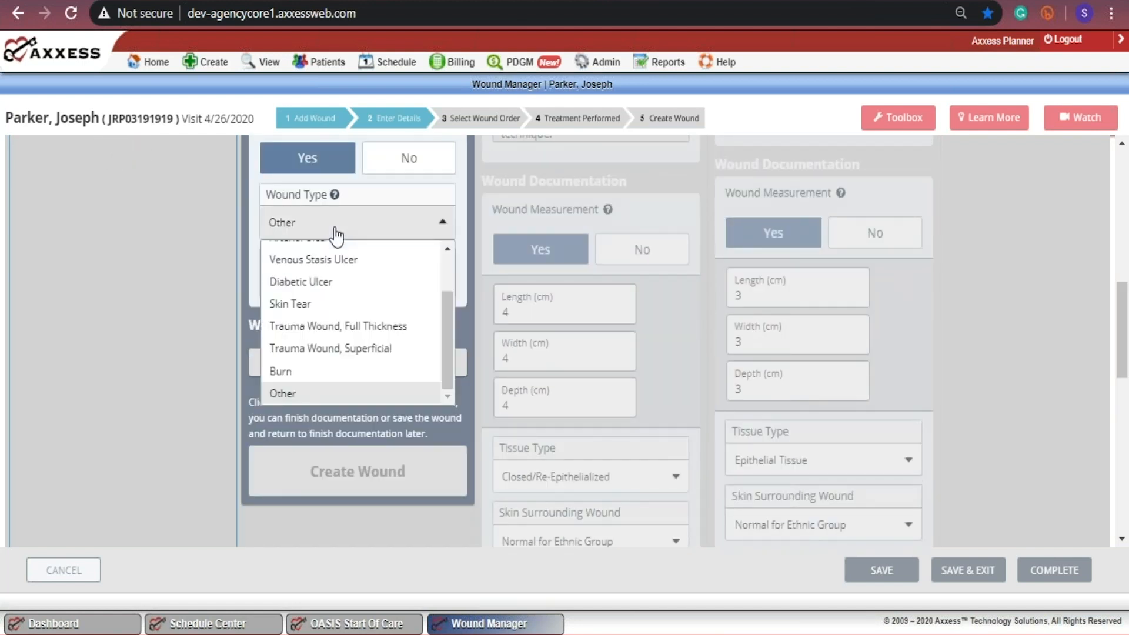
{"action": "left_click", "coordinate": [312, 261]}
{"action": "left_click", "coordinate": [353, 291]}
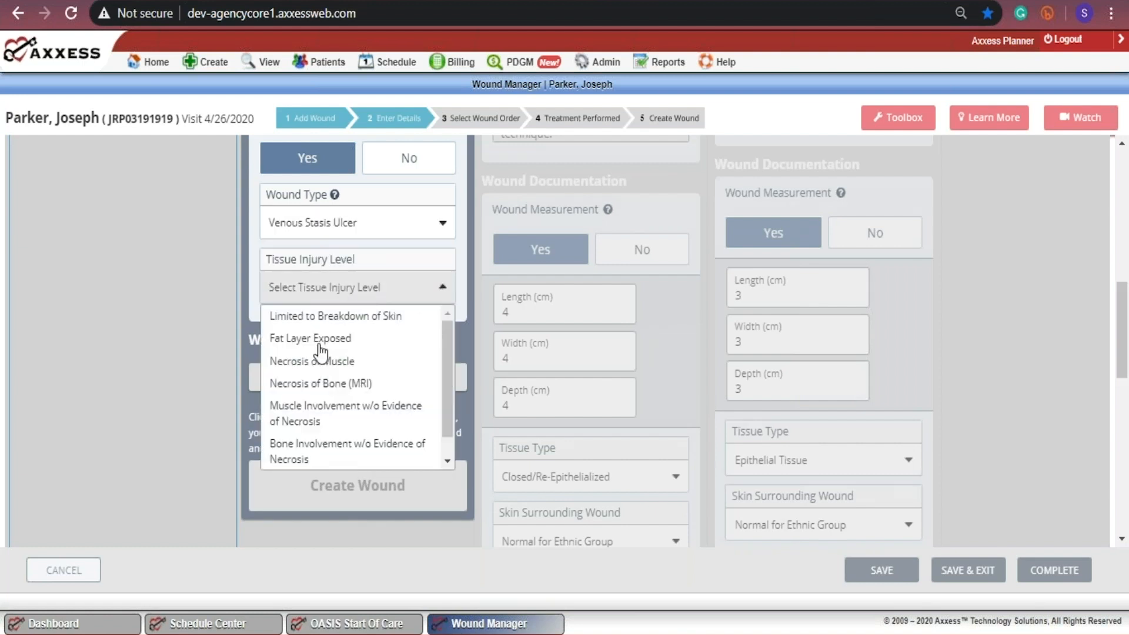
{"action": "left_click", "coordinate": [315, 384]}
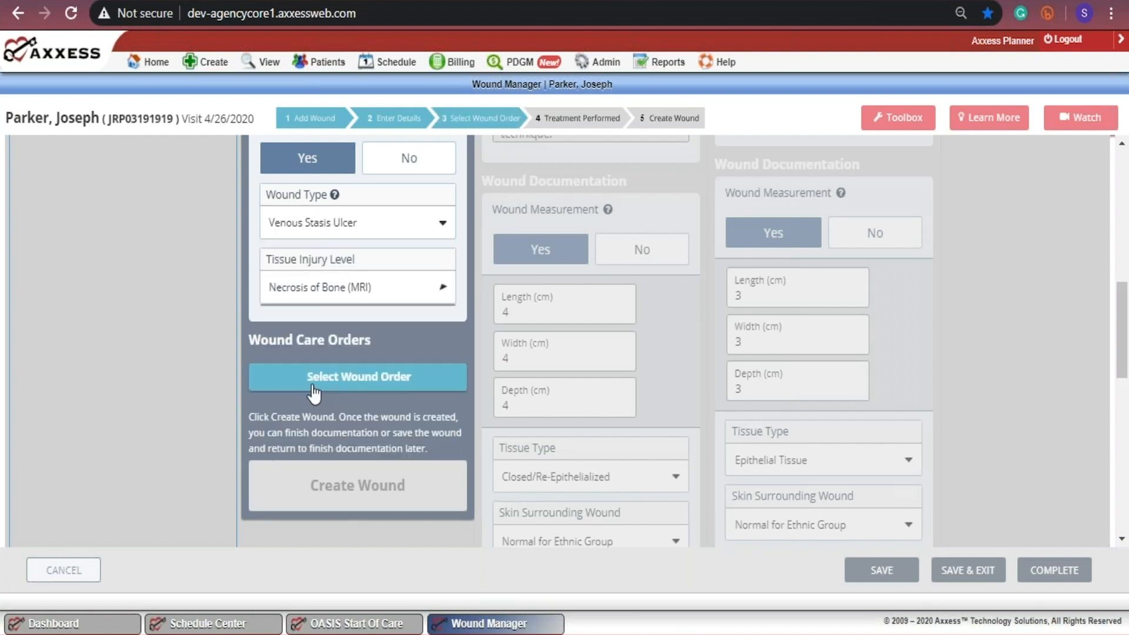
Step: Append "edit" to the unassociated pressure ulcer care order's description and associate that order with the new wound
{"action": "left_click", "coordinate": [349, 380]}
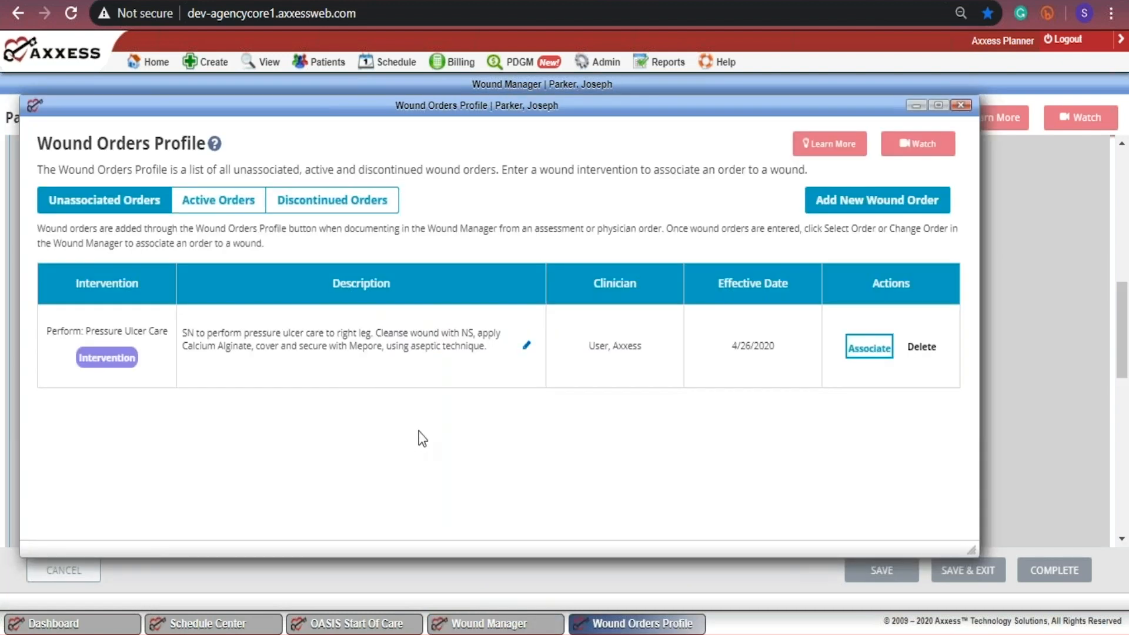
{"action": "left_click", "coordinate": [526, 352]}
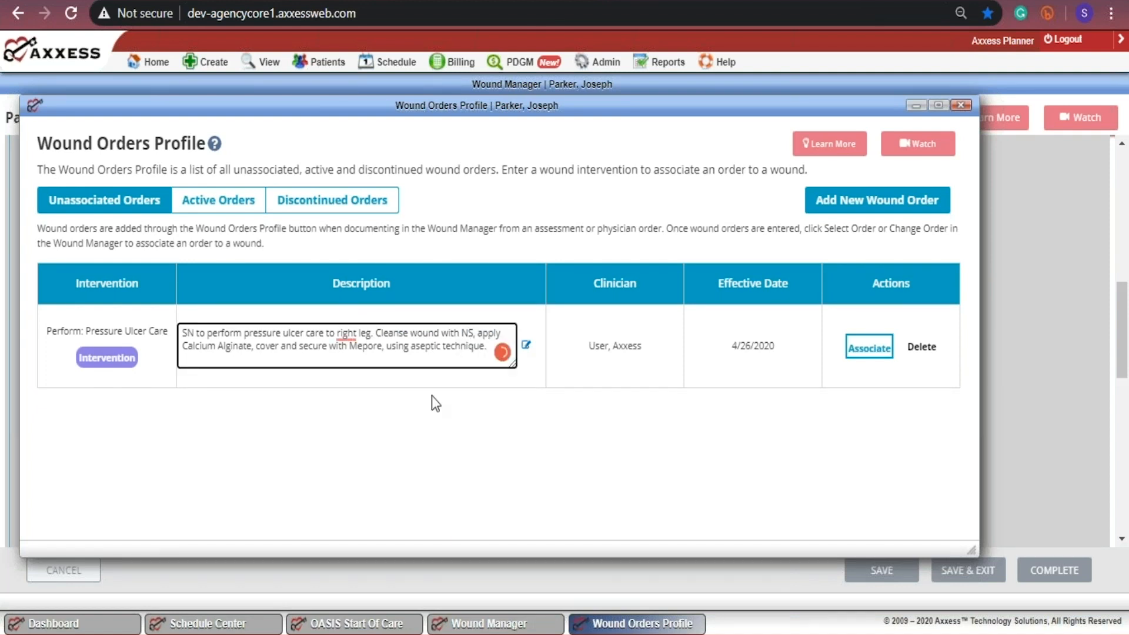
{"action": "type", "text": "edit"}
{"action": "left_click", "coordinate": [564, 369]}
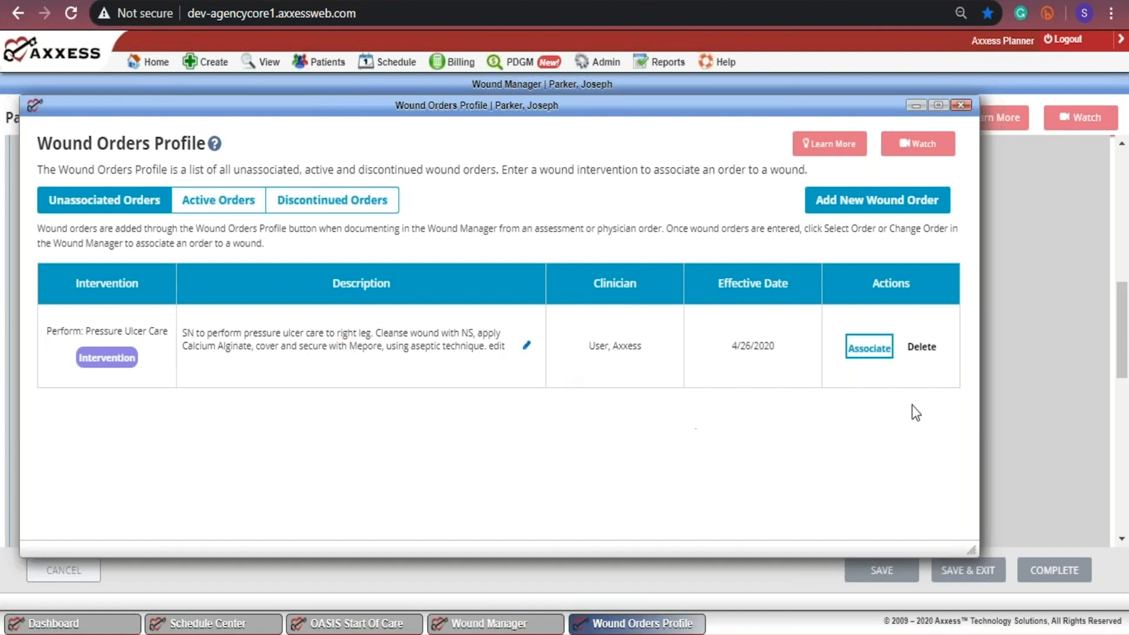
{"action": "left_click", "coordinate": [869, 348]}
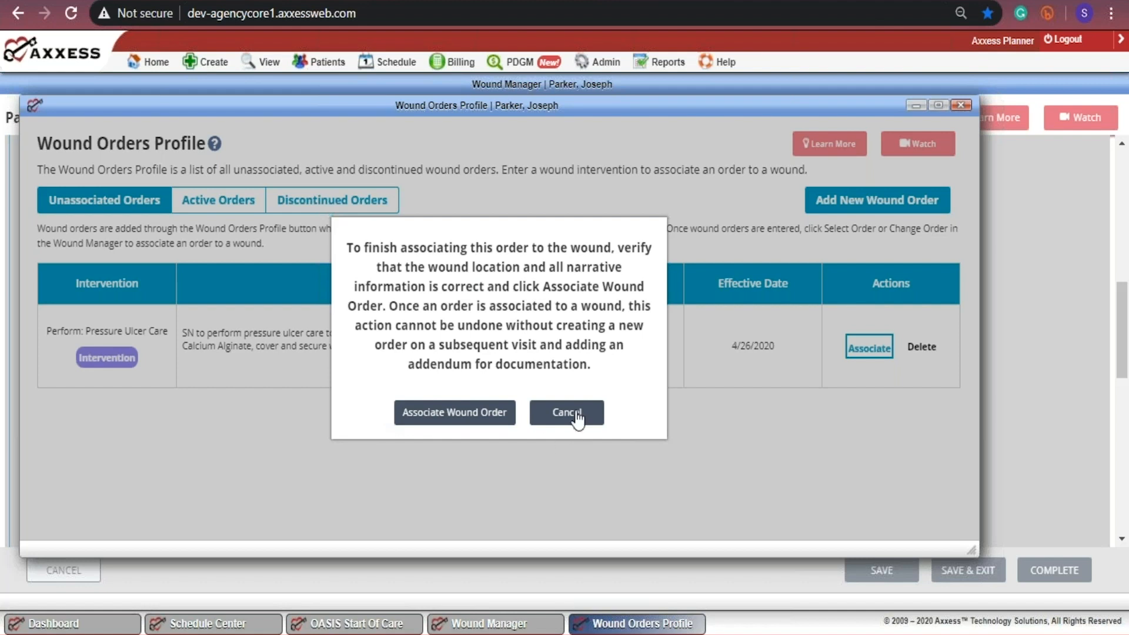
{"action": "left_click", "coordinate": [444, 417]}
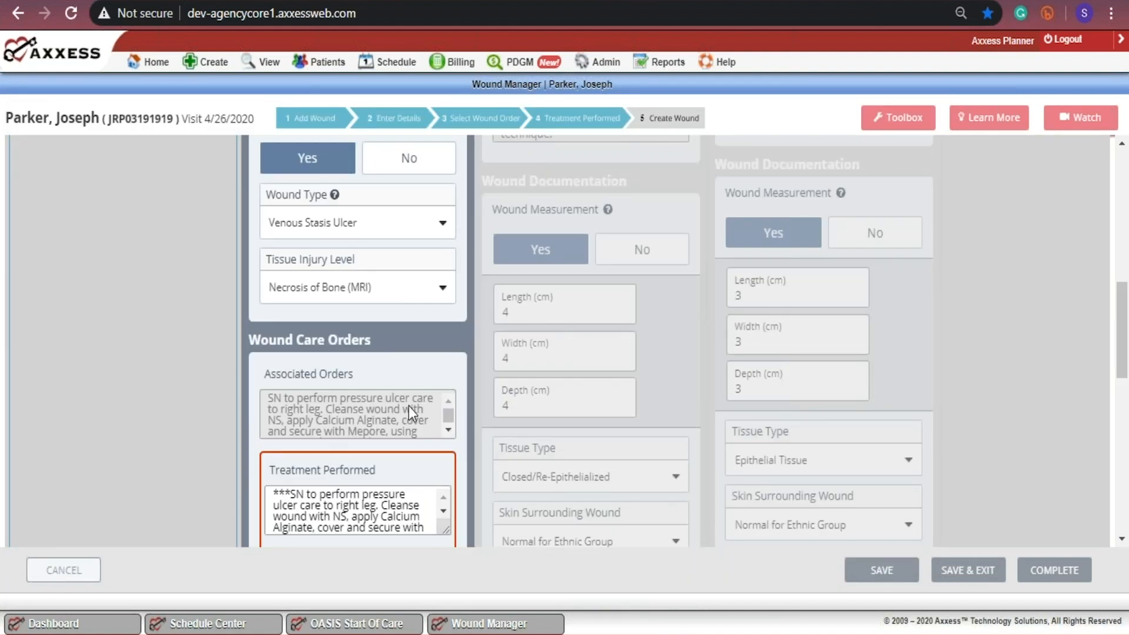
Step: Remove the asterisks in front of the Treatment Performed text
{"action": "left_click", "coordinate": [290, 494]}
{"action": "key", "text": "BackSpace"}
{"action": "key", "text": "BackSpace"}
{"action": "key", "text": "BackSpace"}
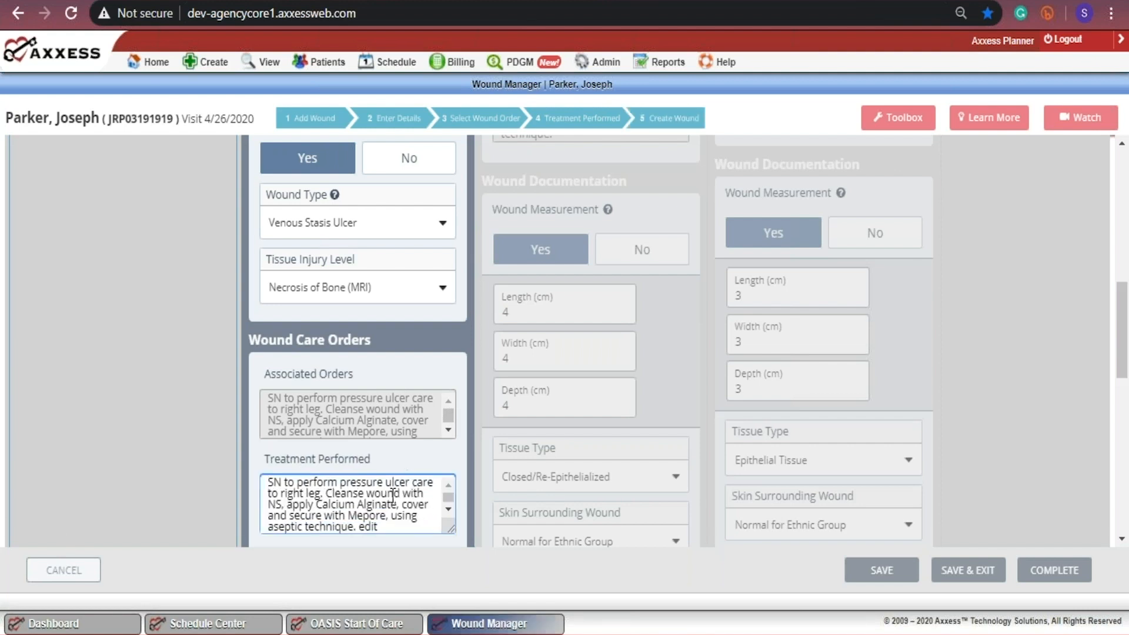
Step: Change perform, Cleanse and secure to "performed", "Cleansed" and "secured" in the Treatment Performed text
{"action": "left_click", "coordinate": [355, 487]}
{"action": "type", "text": "ed"}
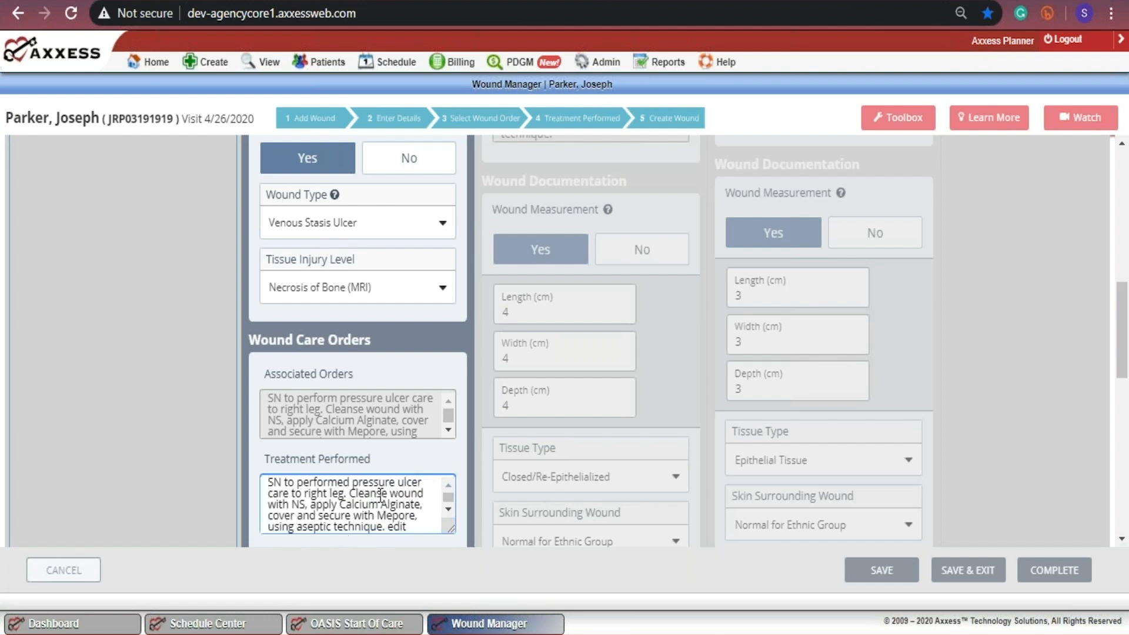
{"action": "left_click", "coordinate": [387, 494]}
{"action": "type", "text": "d"}
{"action": "left_click", "coordinate": [351, 516]}
{"action": "type", "text": "d"}
Step: Delete the trailing word "edit" from the Treatment Performed text and create the wound
{"action": "left_click", "coordinate": [446, 510]}
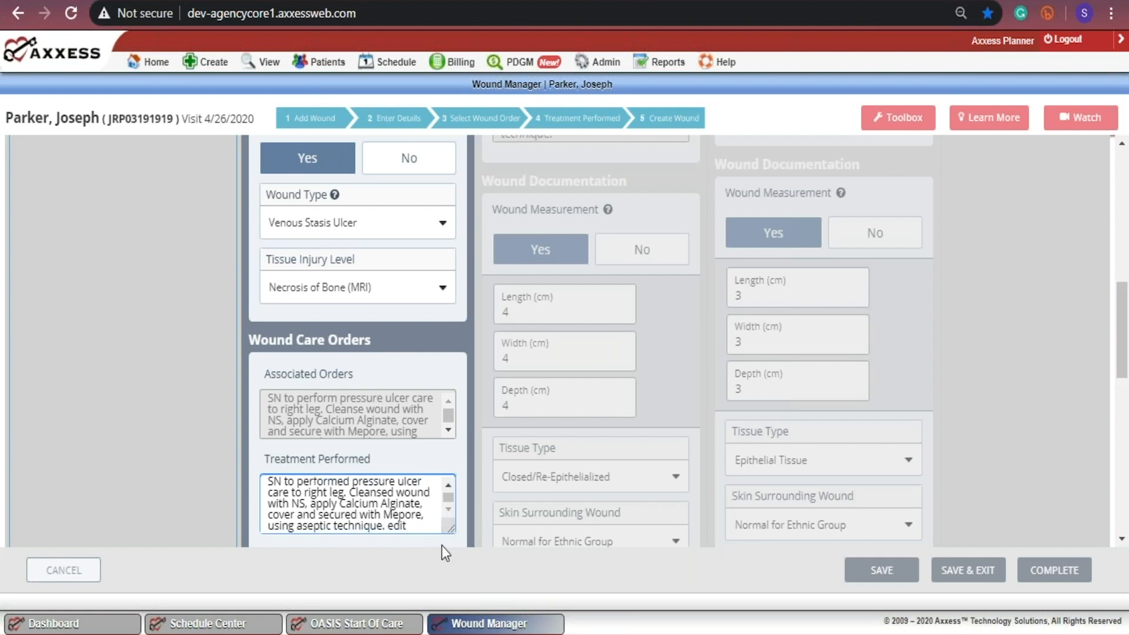
{"action": "key", "text": "BackSpace"}
{"action": "key", "text": "BackSpace"}
{"action": "key", "text": "BackSpace"}
{"action": "key", "text": "BackSpace"}
{"action": "key", "text": "BackSpace"}
{"action": "left_click_drag", "start_coordinate": [1128, 284], "coordinate": [1128, 351]}
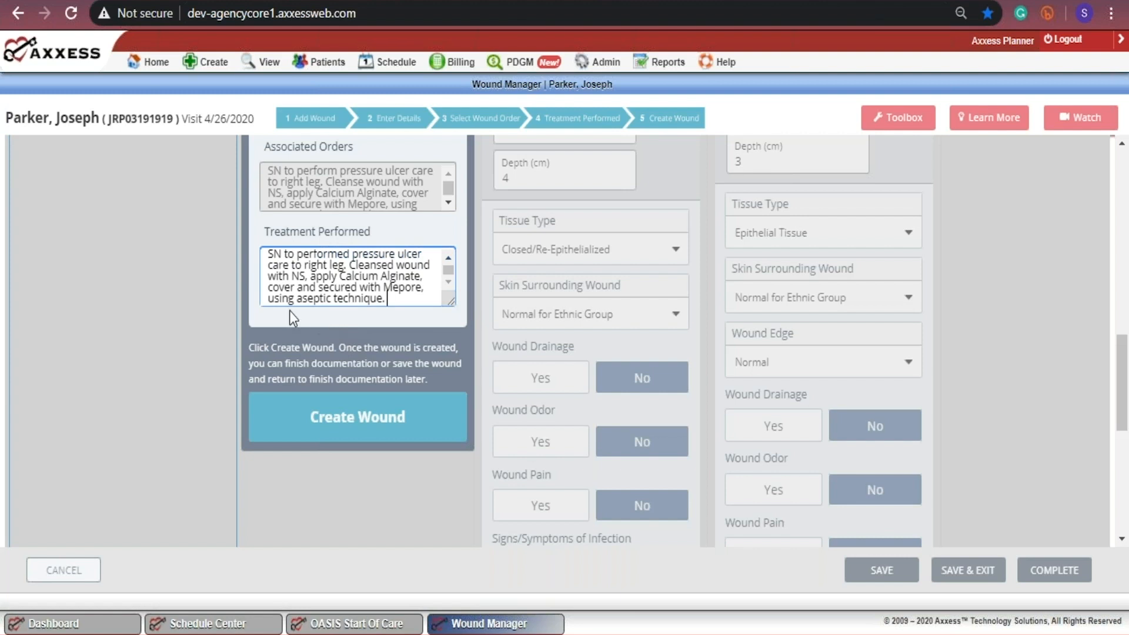
{"action": "left_click", "coordinate": [353, 419]}
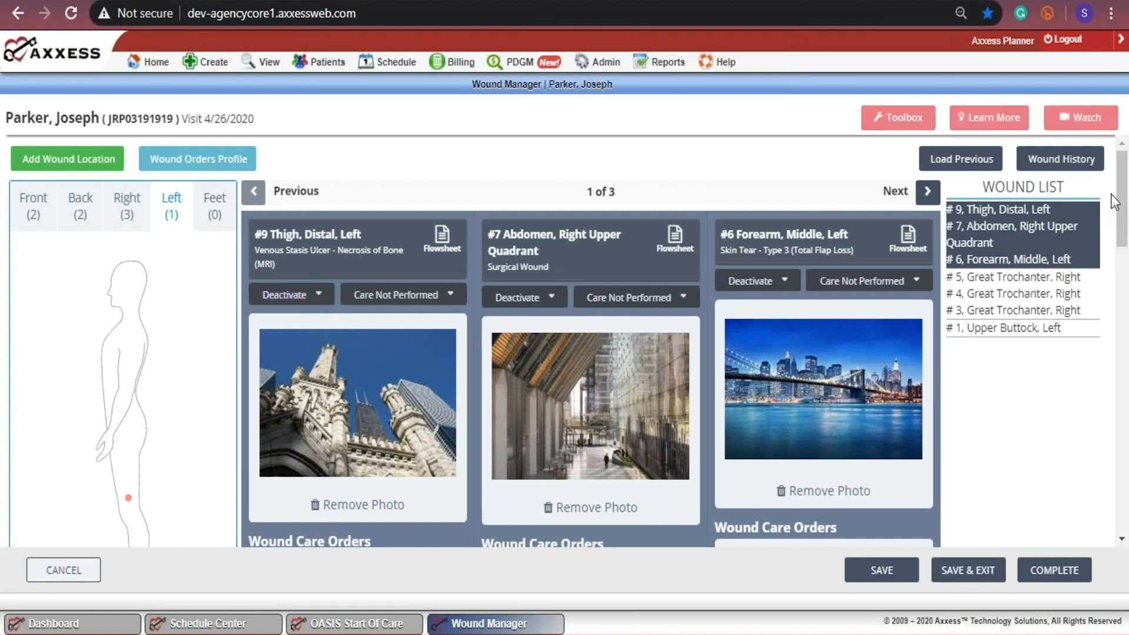
Step: Set Wound Measurement to Yes in the wound documentation of the Thigh, Distal, Left wound
{"action": "left_click_drag", "start_coordinate": [1122, 201], "coordinate": [1122, 200]}
{"action": "left_click", "coordinate": [80, 207]}
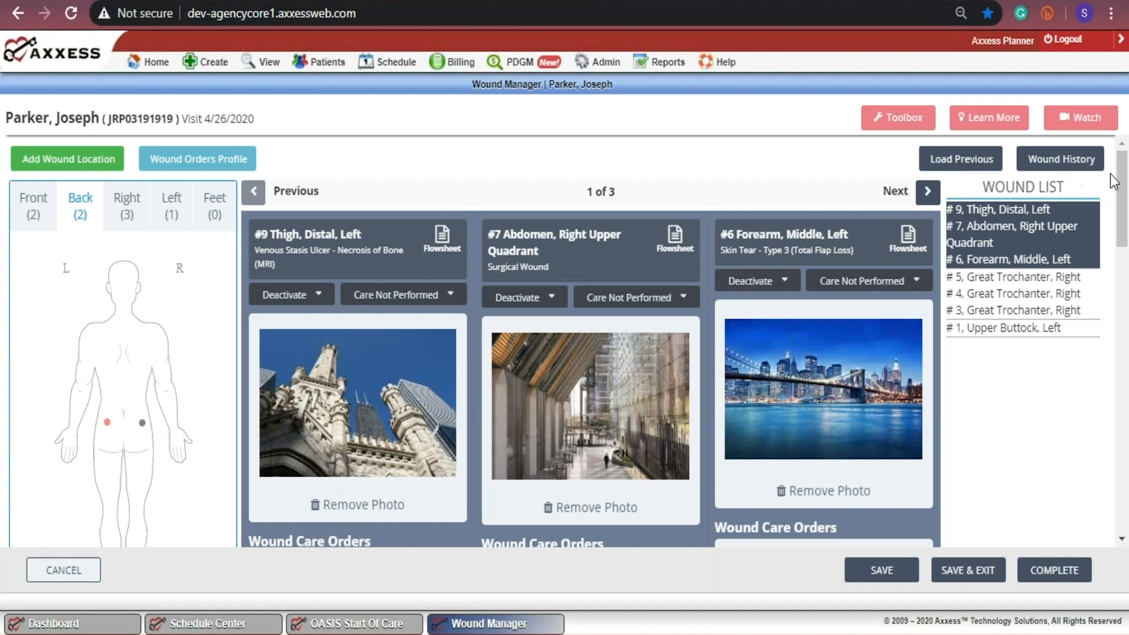
{"action": "scroll", "coordinate": [1126, 203], "scroll_direction": "down", "scroll_amount": 10}
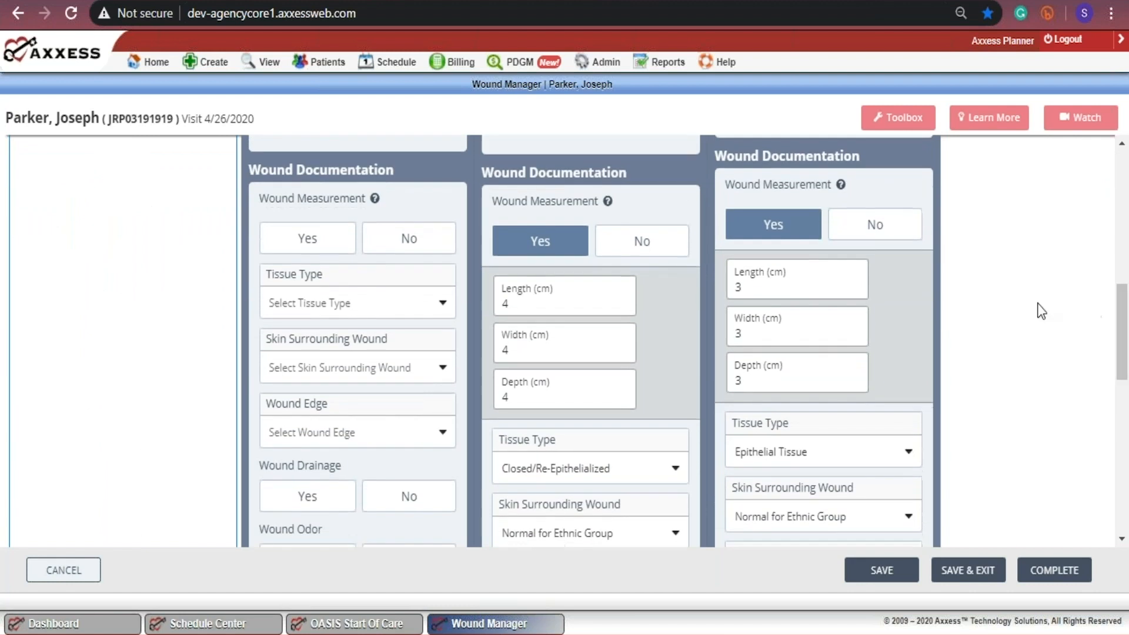
{"action": "left_click", "coordinate": [351, 231]}
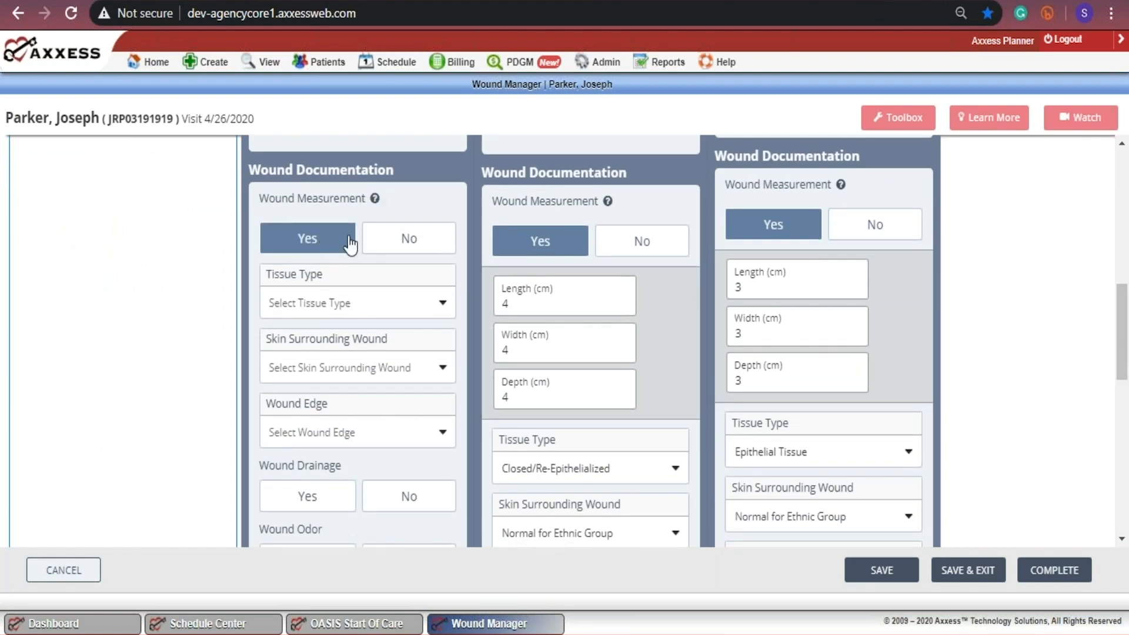
{"action": "left_click", "coordinate": [374, 252]}
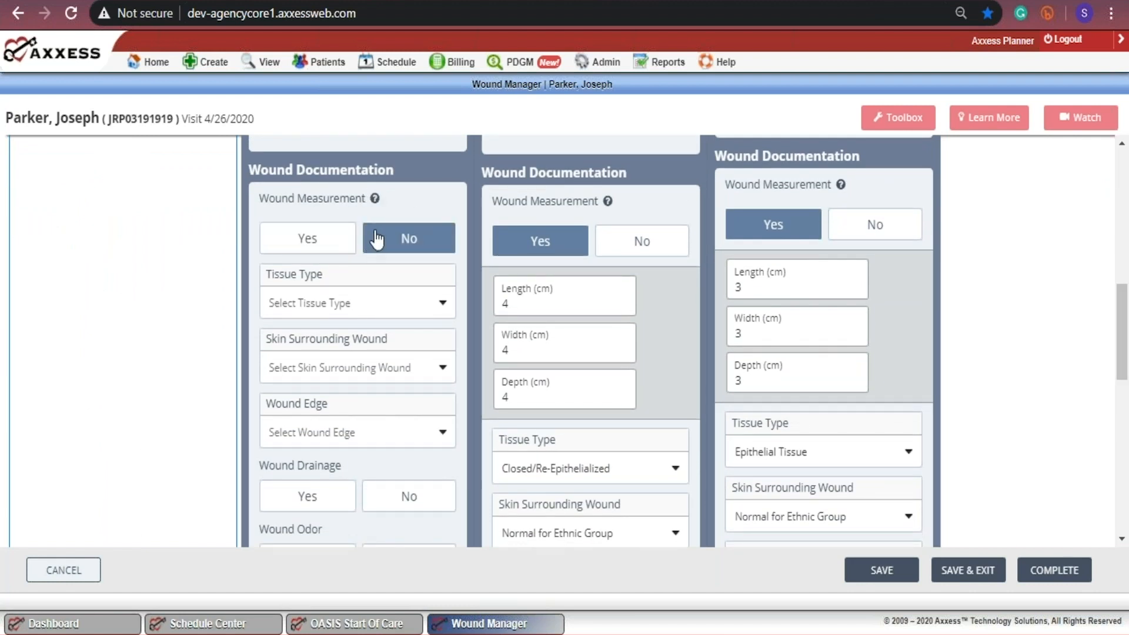
{"action": "left_click", "coordinate": [377, 238]}
{"action": "left_click", "coordinate": [347, 237]}
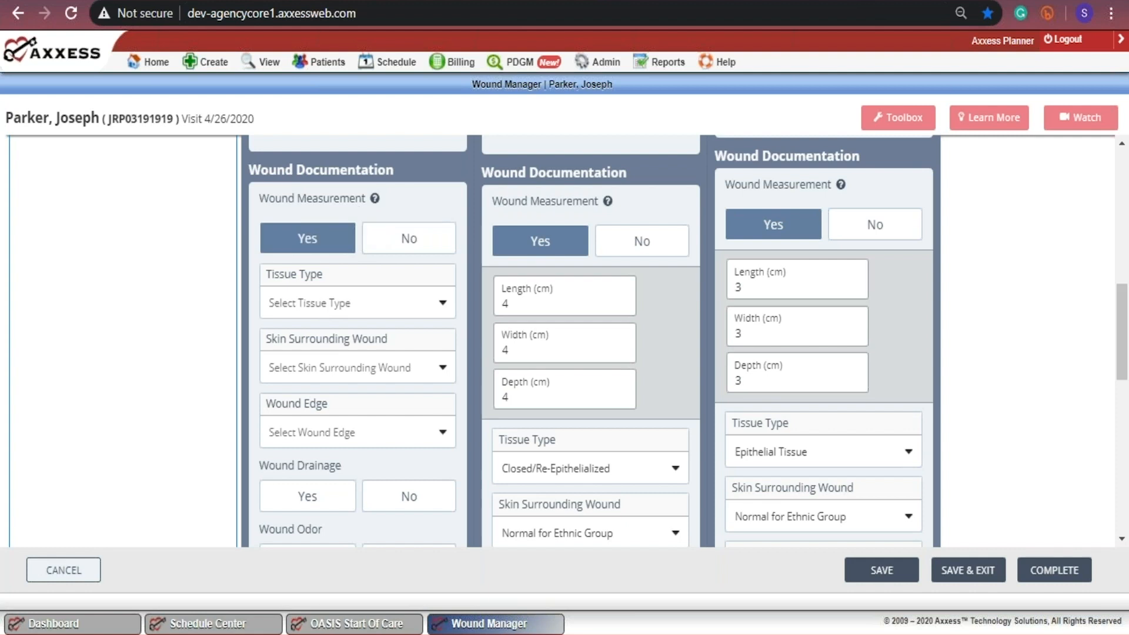